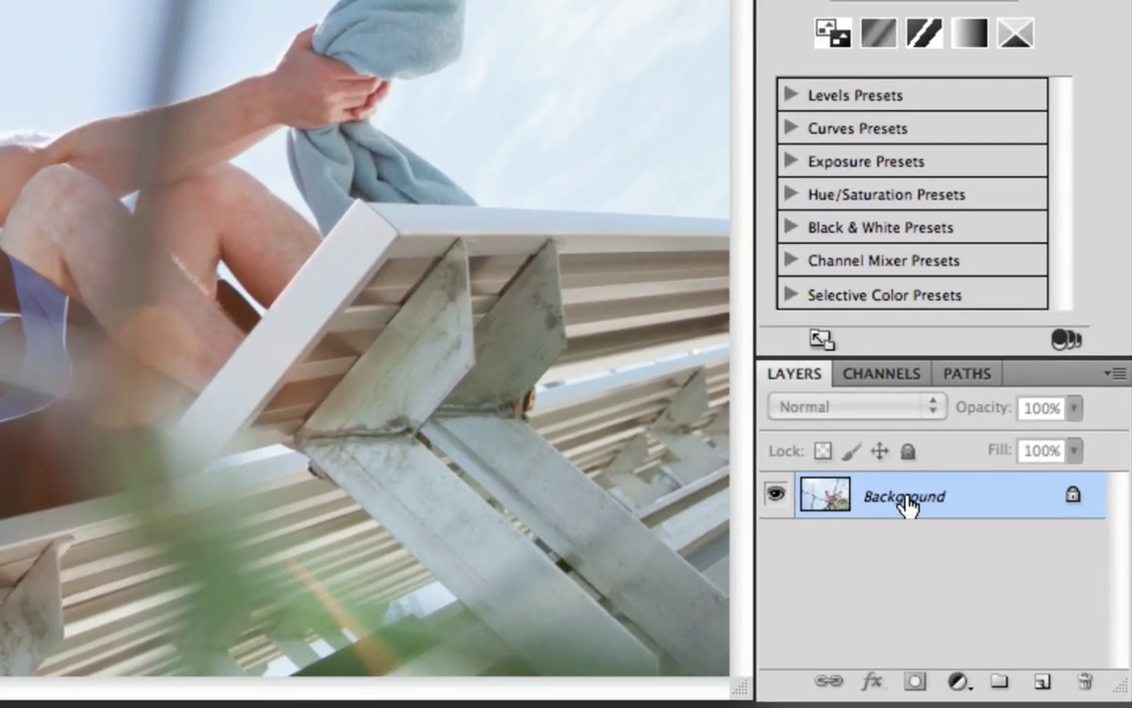
Duplicate the Background layer and set the copy's blending mode to Multiply.
left_click_drag(906, 501, 1037, 679)
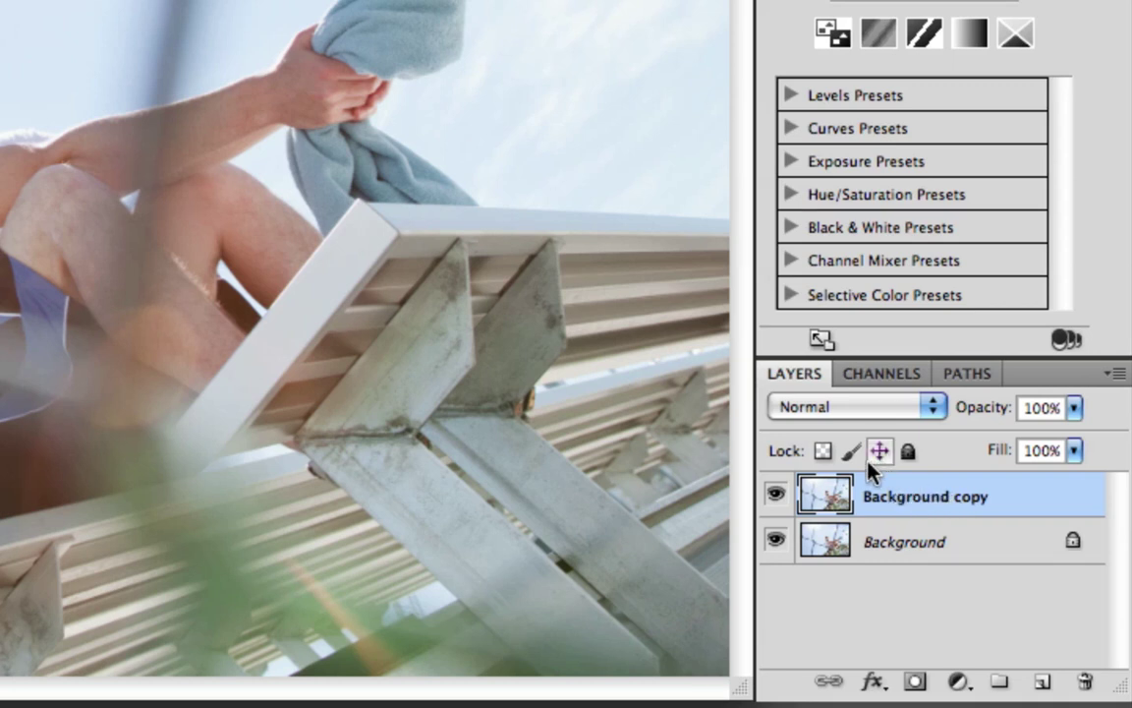
left_click(827, 415)
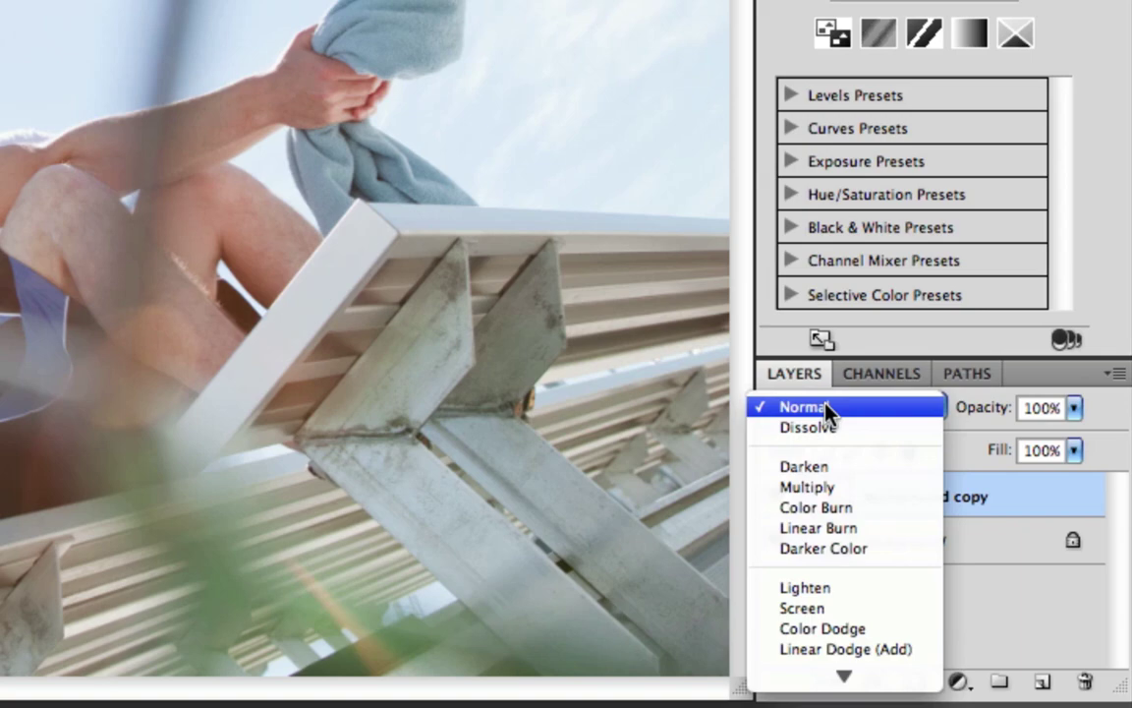
left_click(838, 488)
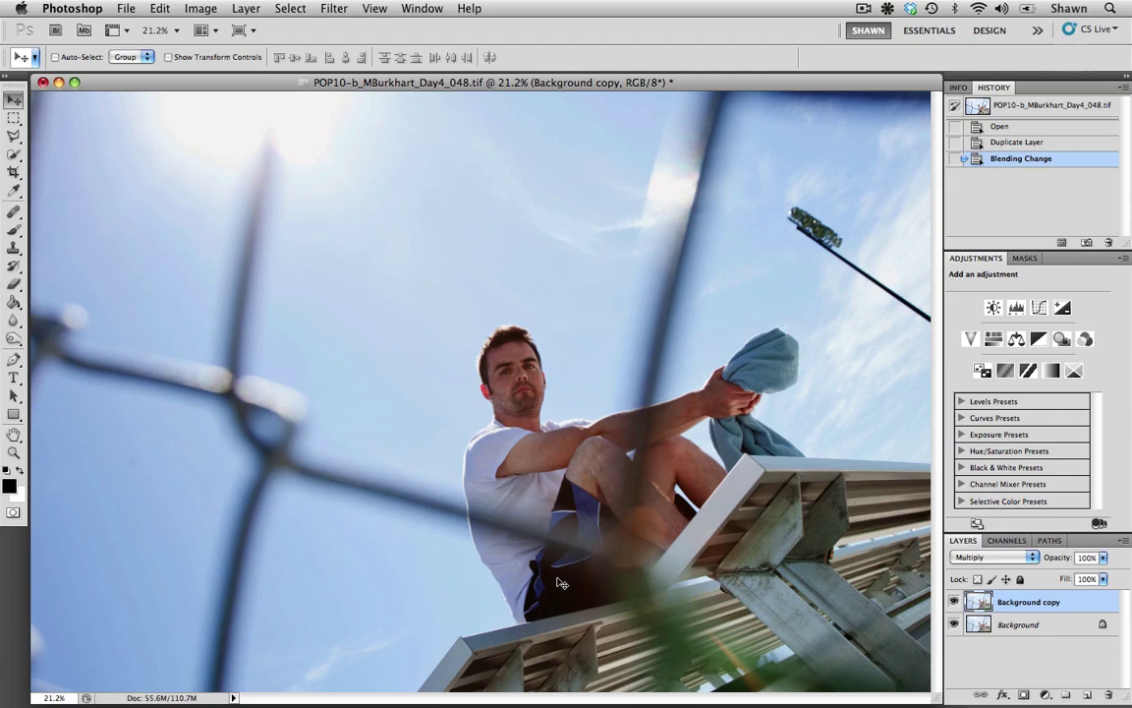
Inspect the man's face at 100% zoom with and without the multiplied layer copy.
key("super+1")
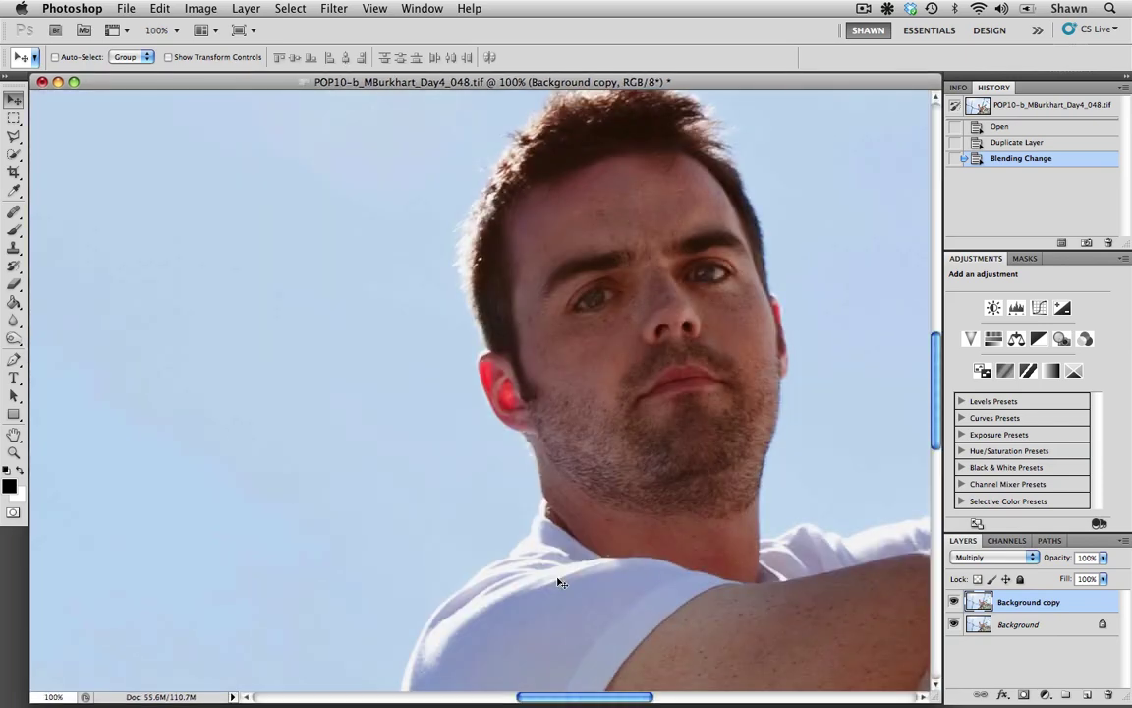
left_click_drag(637, 457, 521, 473)
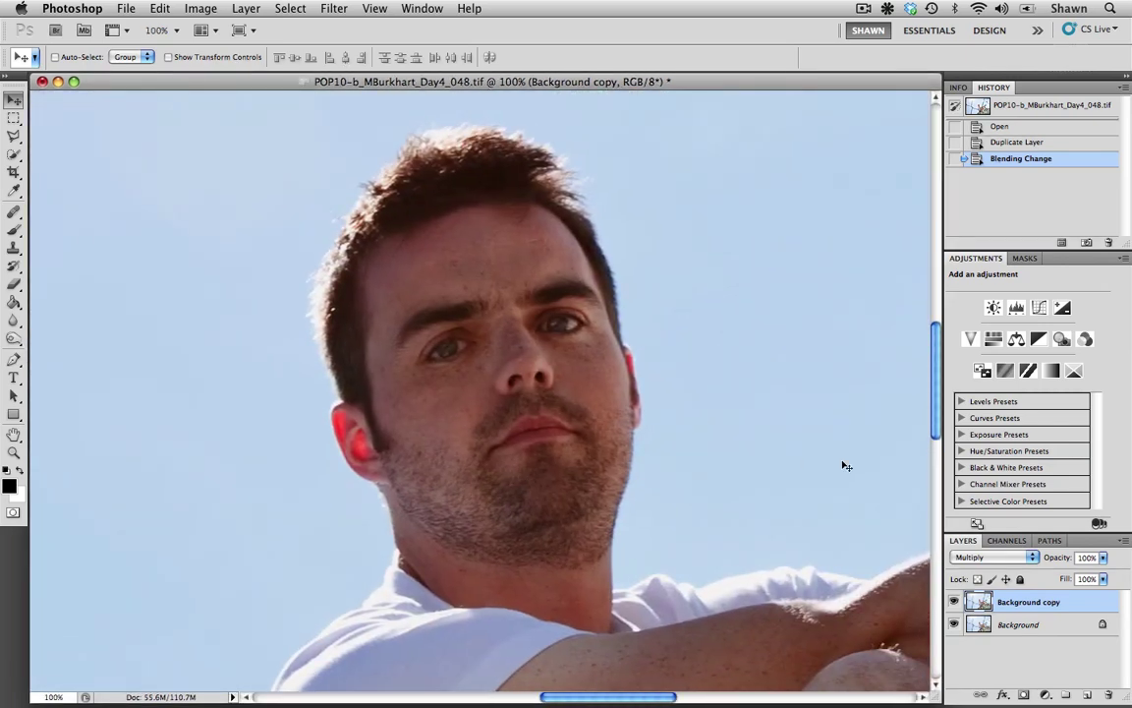
left_click(954, 602)
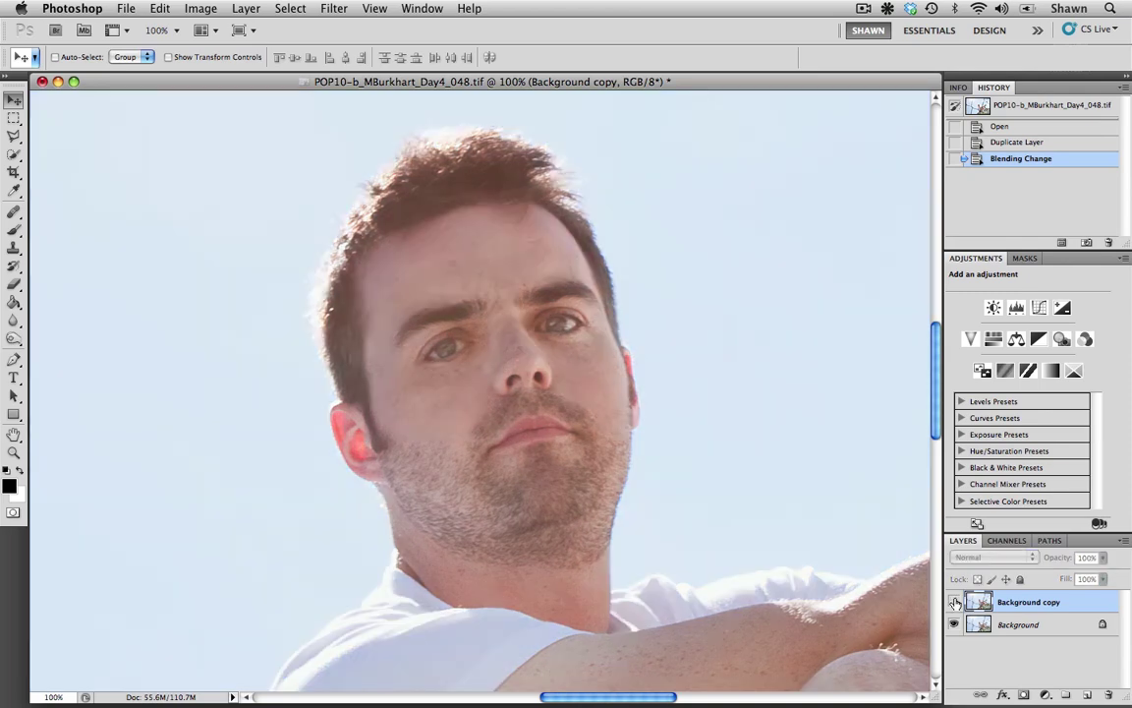
left_click(954, 603)
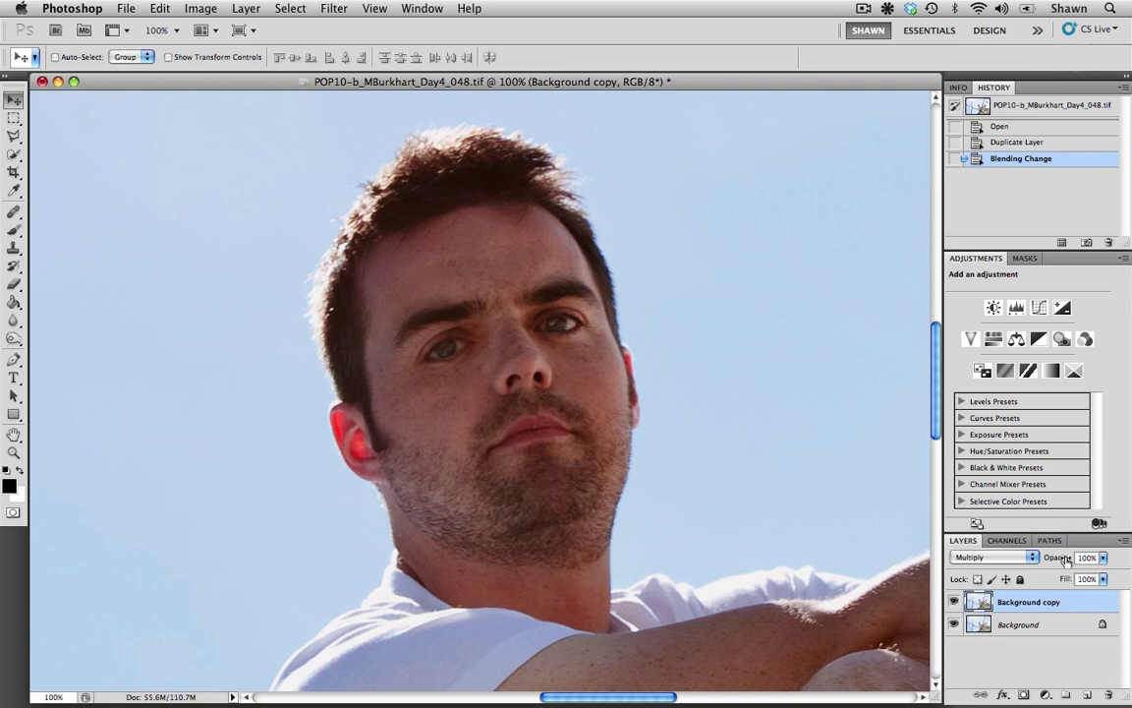
Reduce the multiplied layer copy's opacity to 60% and compare the face with the copy hidden and shown.
left_click_drag(1065, 559, 1062, 557)
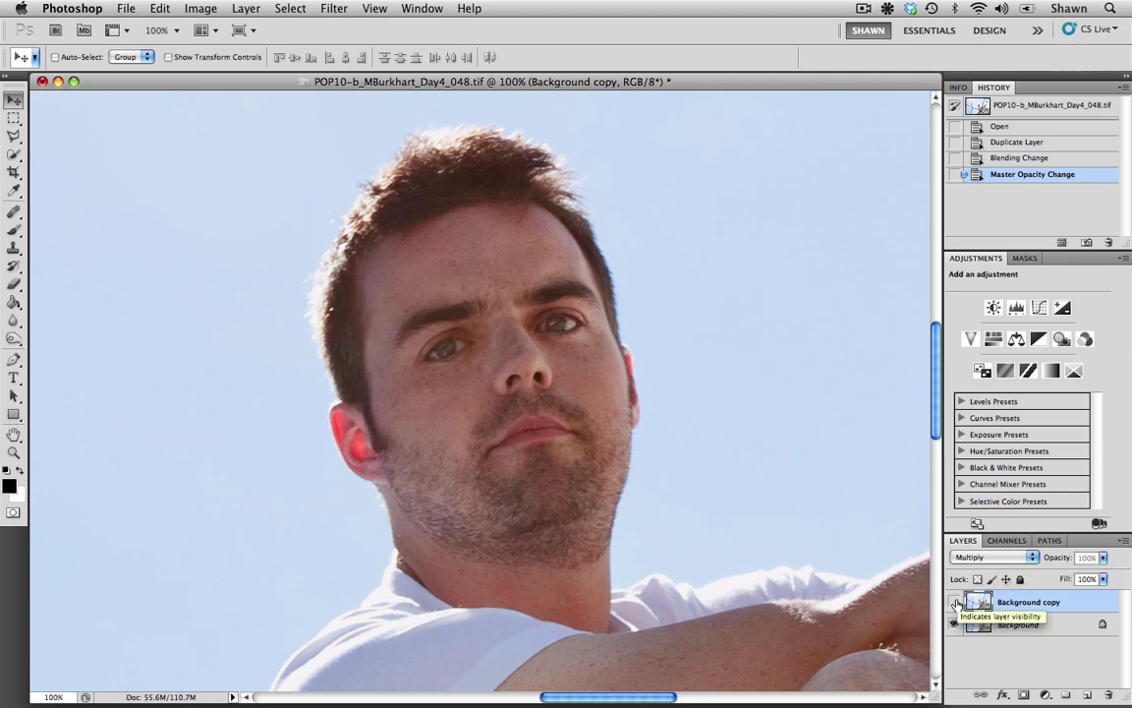
left_click(954, 602)
left_click(954, 602)
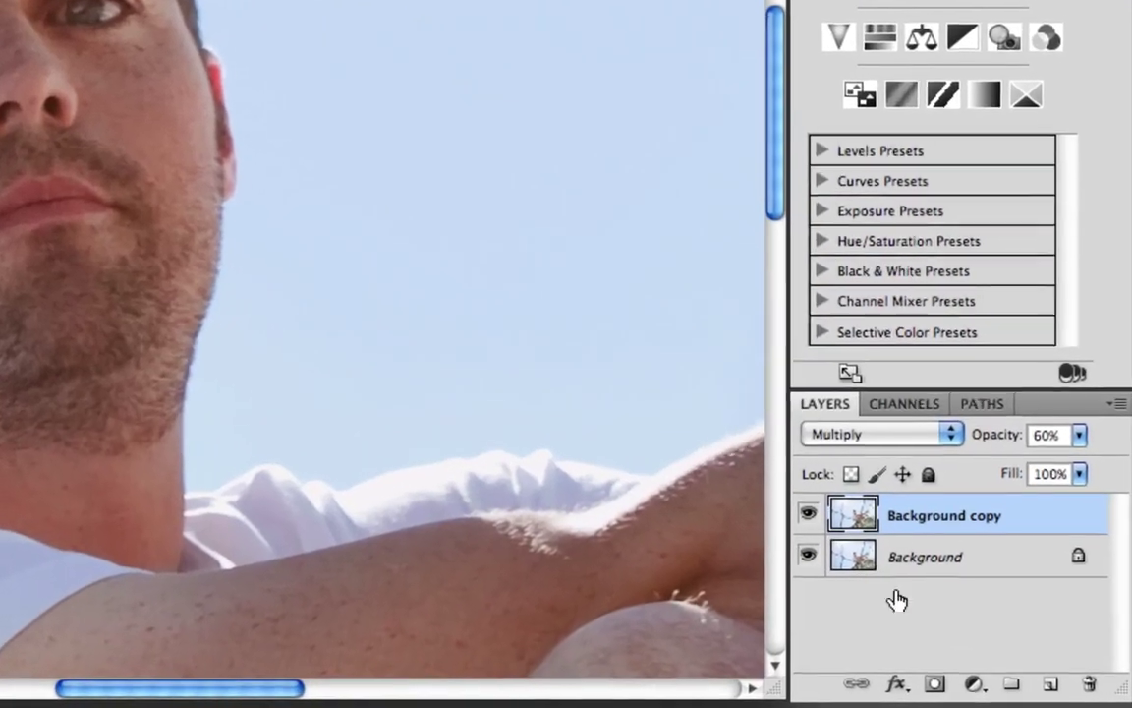
Add a Curves adjustment layer and darken the shadows by sampling a dark hair tone and raising its curve point to output about 80.
left_click(973, 683)
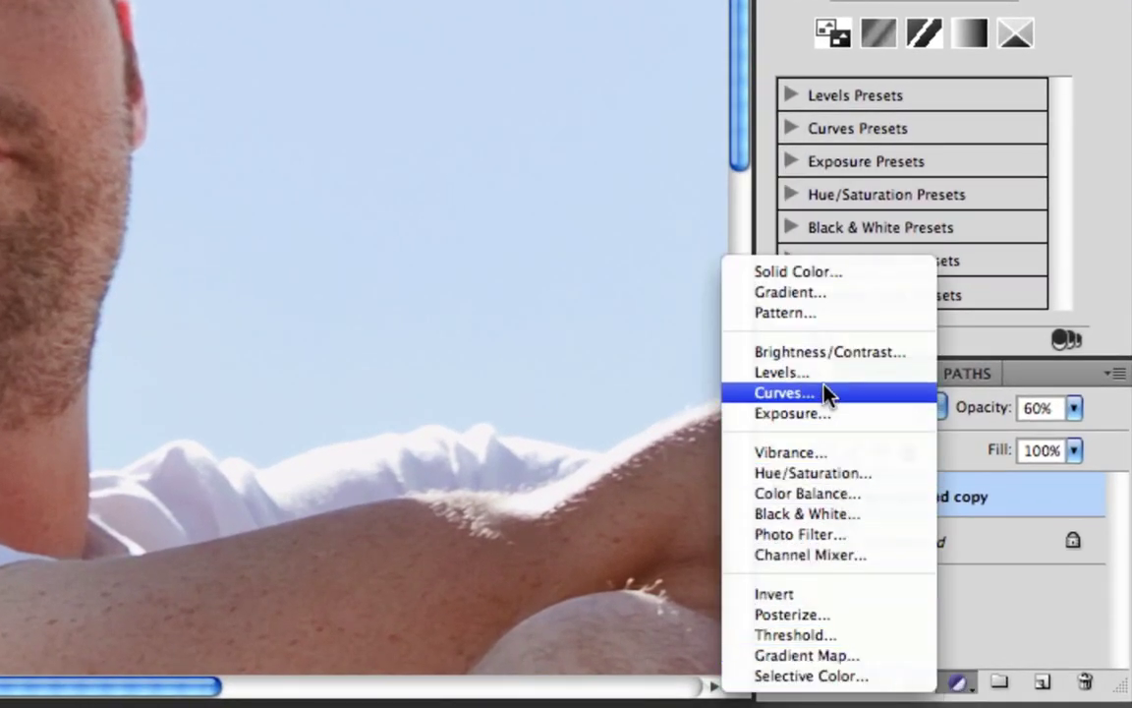
left_click(796, 394)
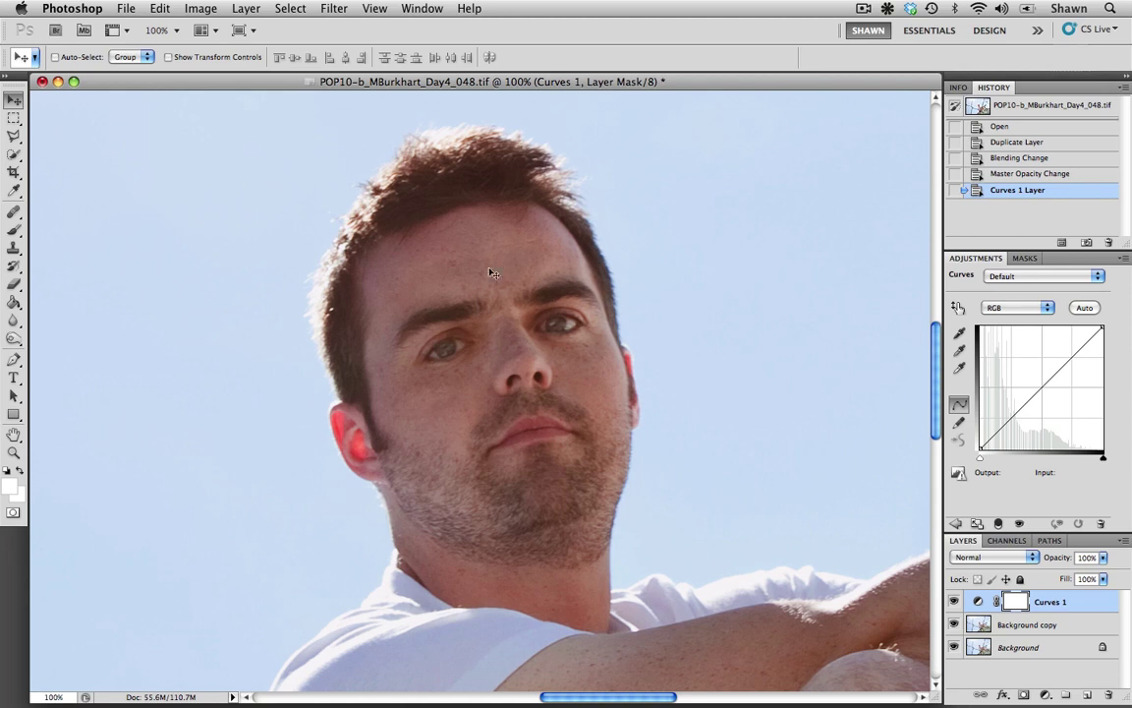
left_click(15, 192)
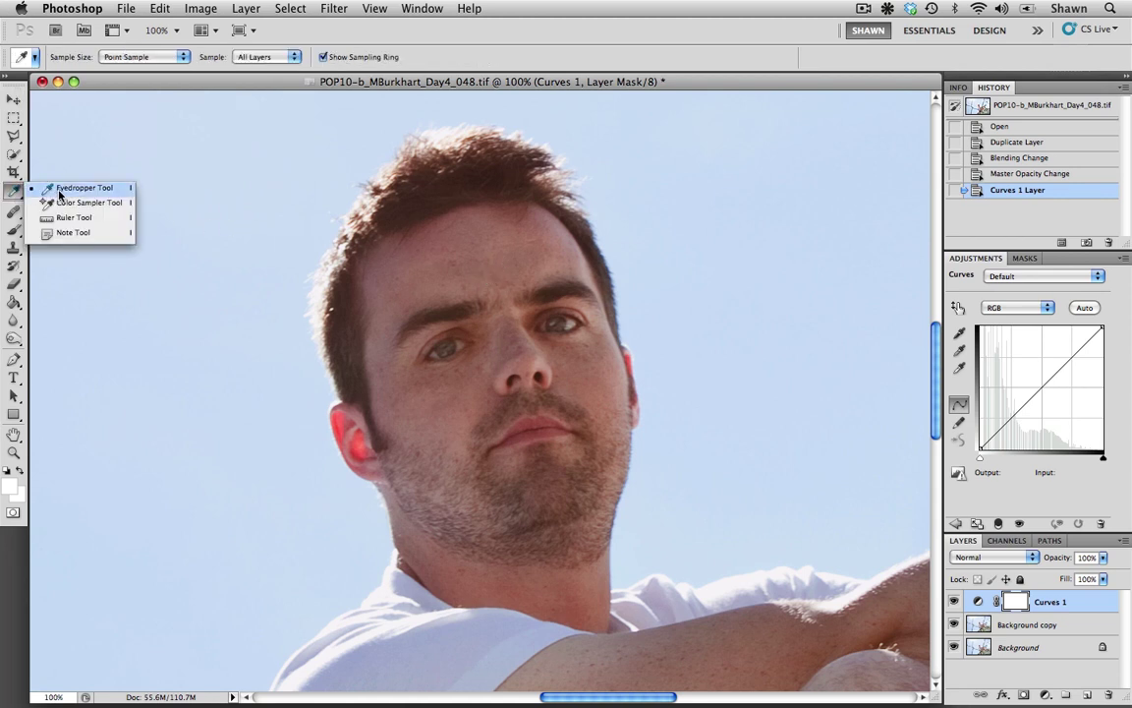
left_click(59, 193)
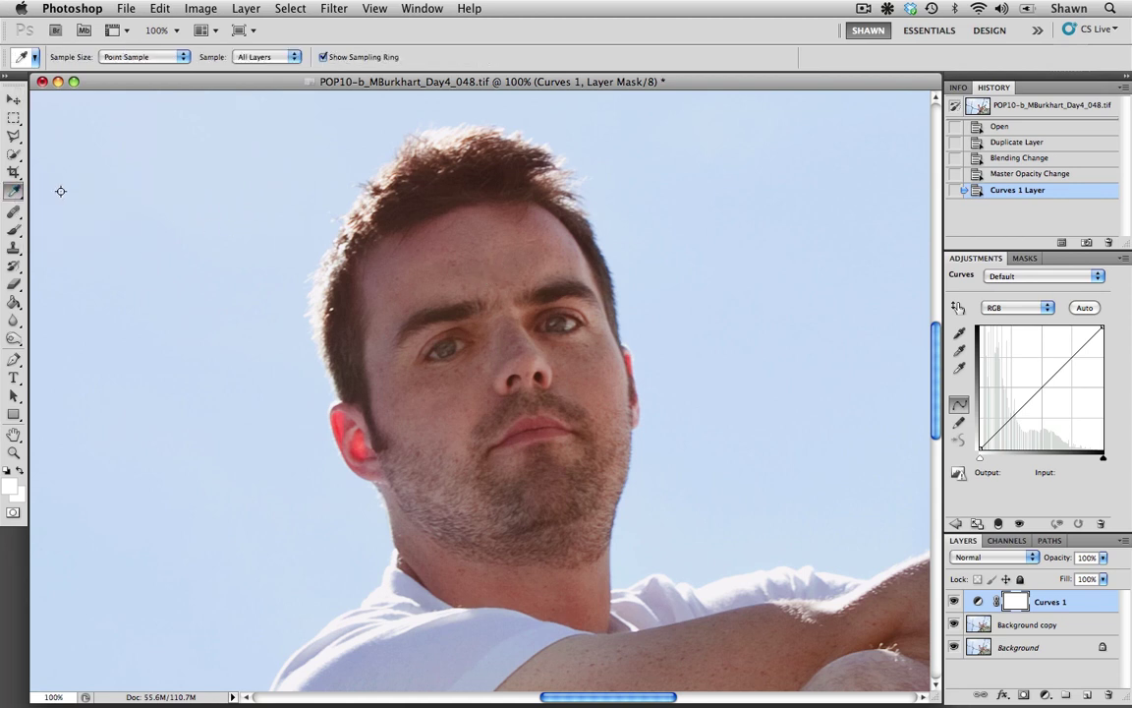
left_click(420, 191, "super")
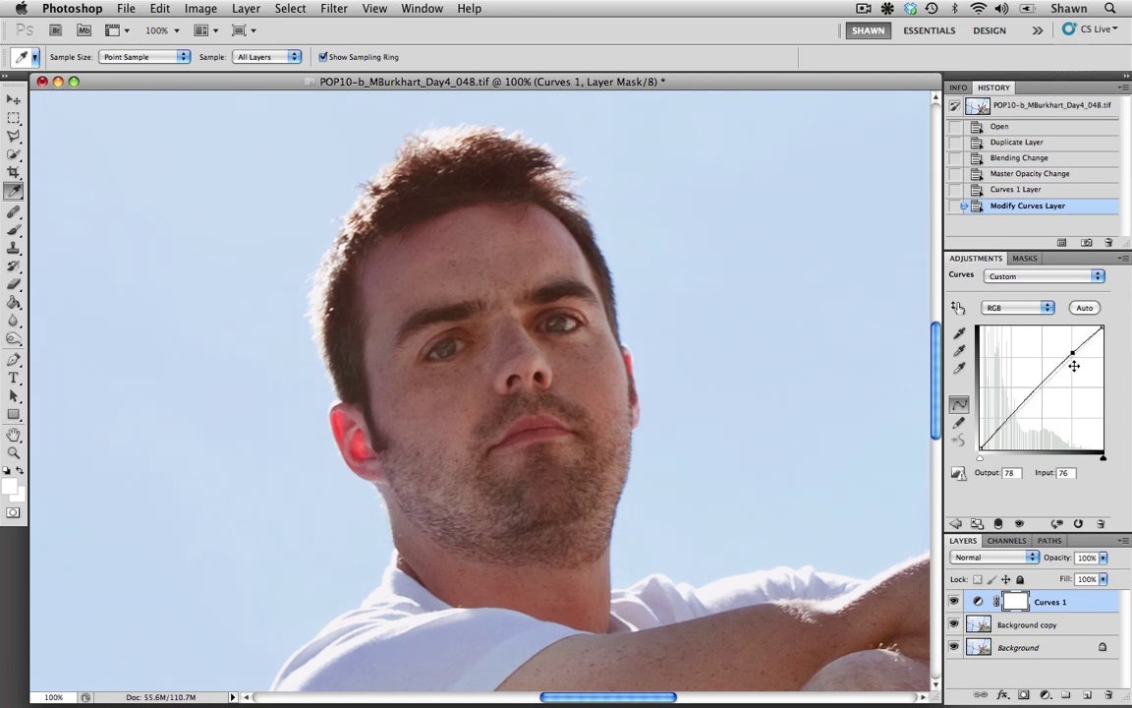
key("Up")
key("Up")
key("Up")
key("Up")
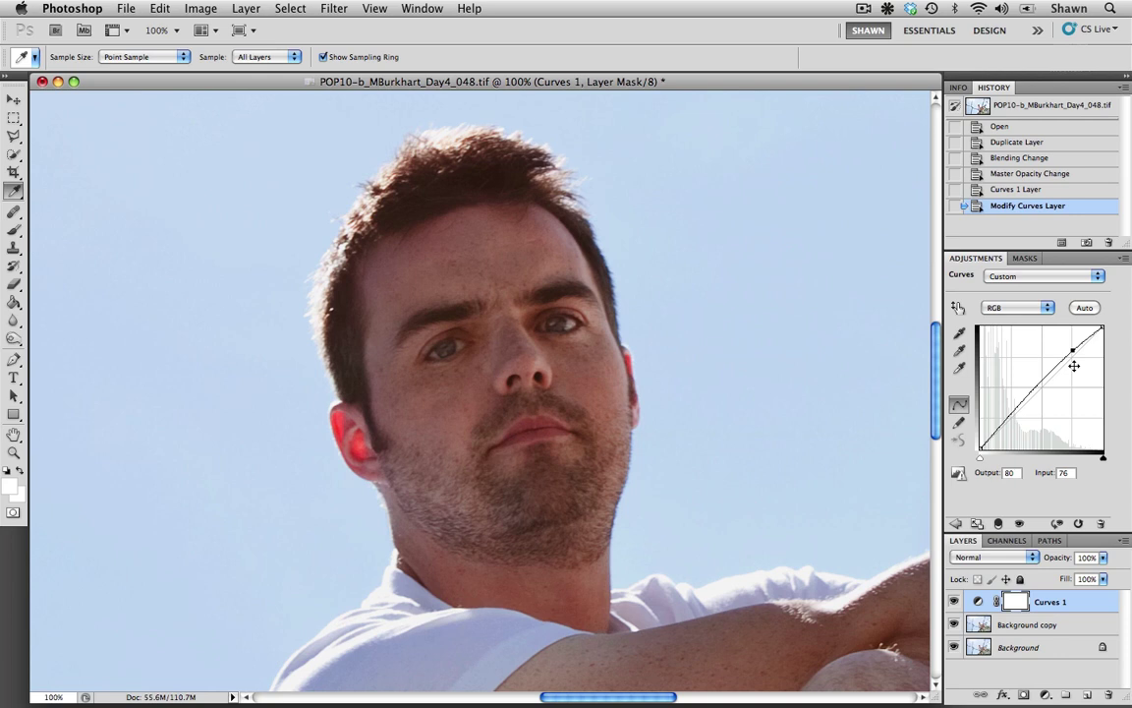
key("Up")
Sample a skin midtone on the cheek as a second curve point and shift it to input 53, output 50 to lighten the midtones.
left_click(454, 424, "super")
key("Right")
key("Right")
key("Right")
key("Right")
key("Right")
key("Right")
key("Right")
key("Right")
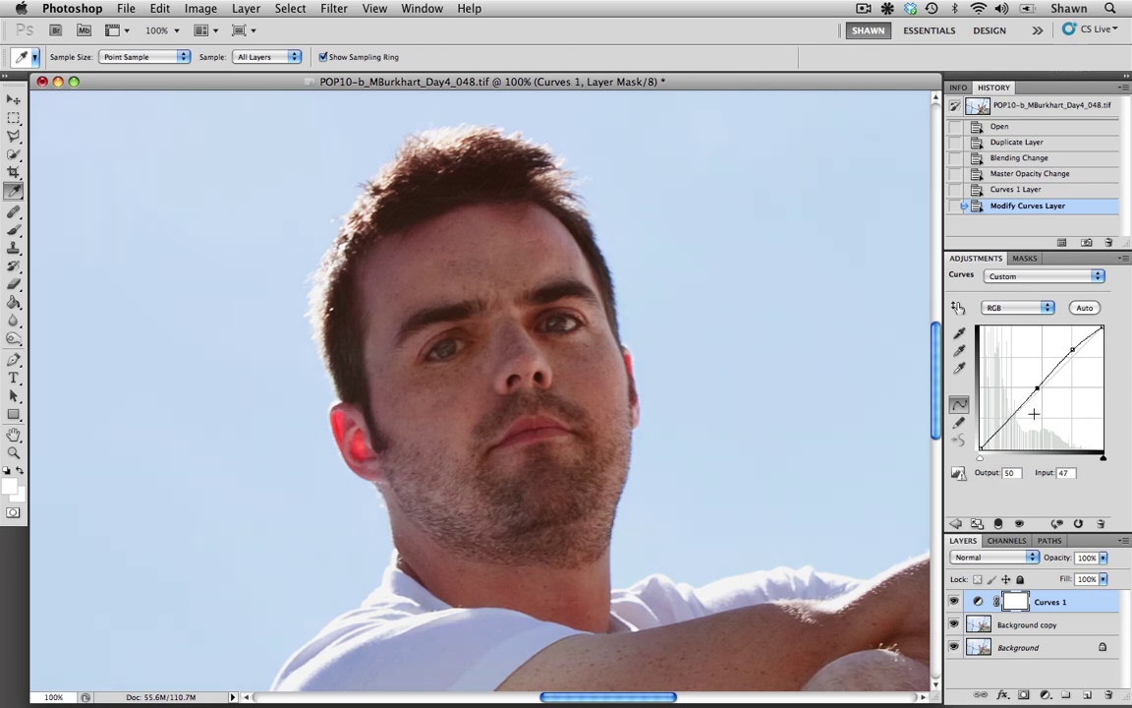
key("Right")
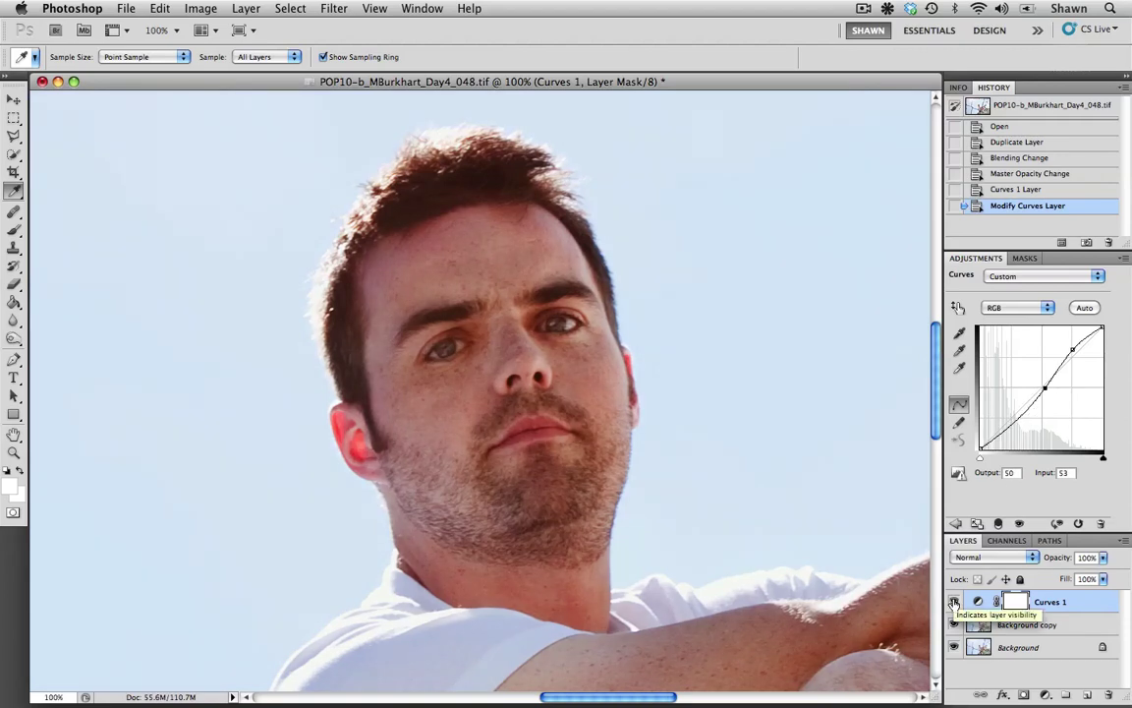
Compare the face with and without the Curves layer, and check the whole edited photo against its original opened state.
left_click(954, 602)
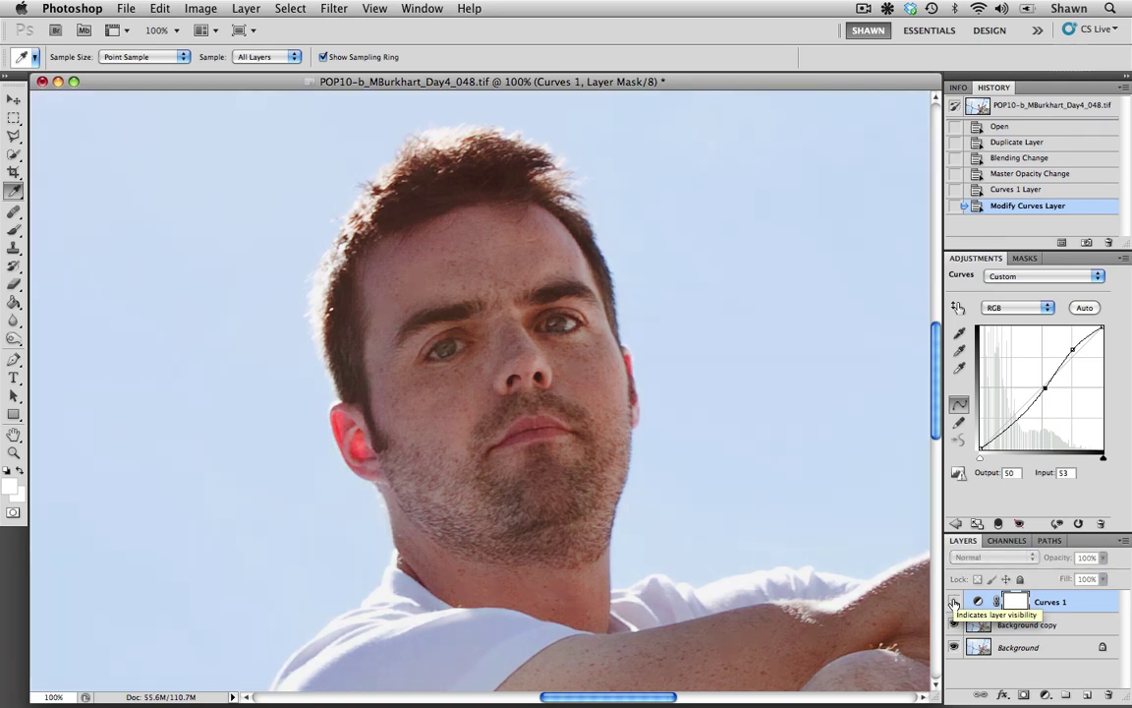
left_click(953, 601)
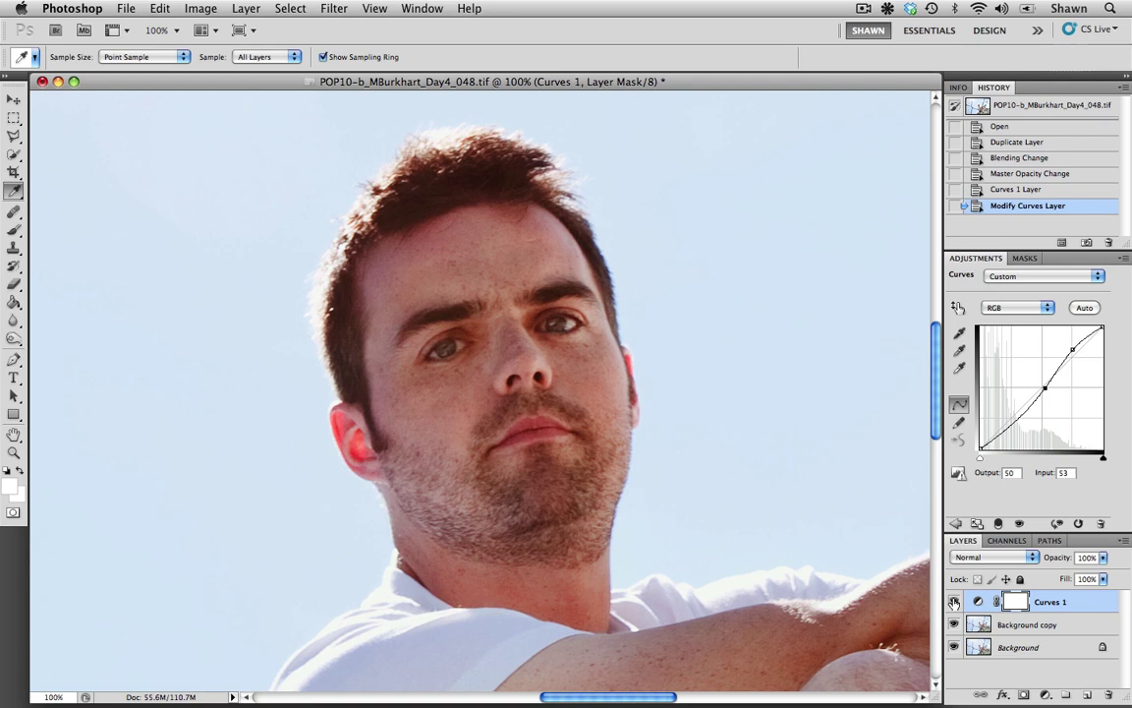
key("super+0")
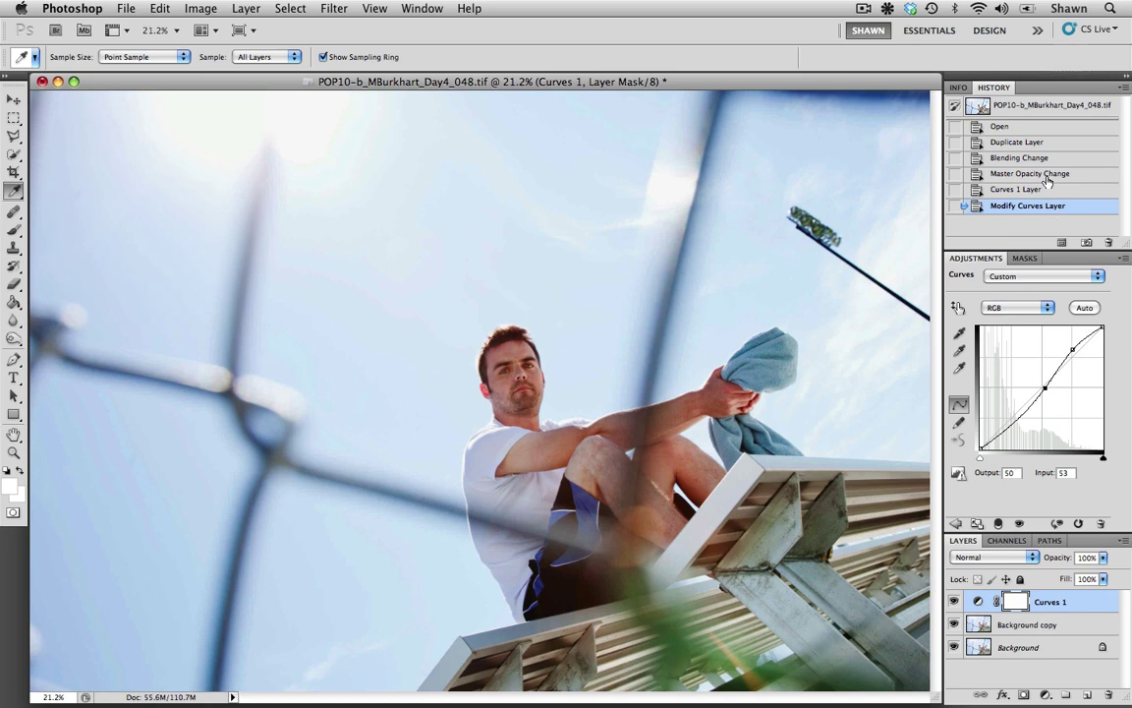
left_click(1018, 108)
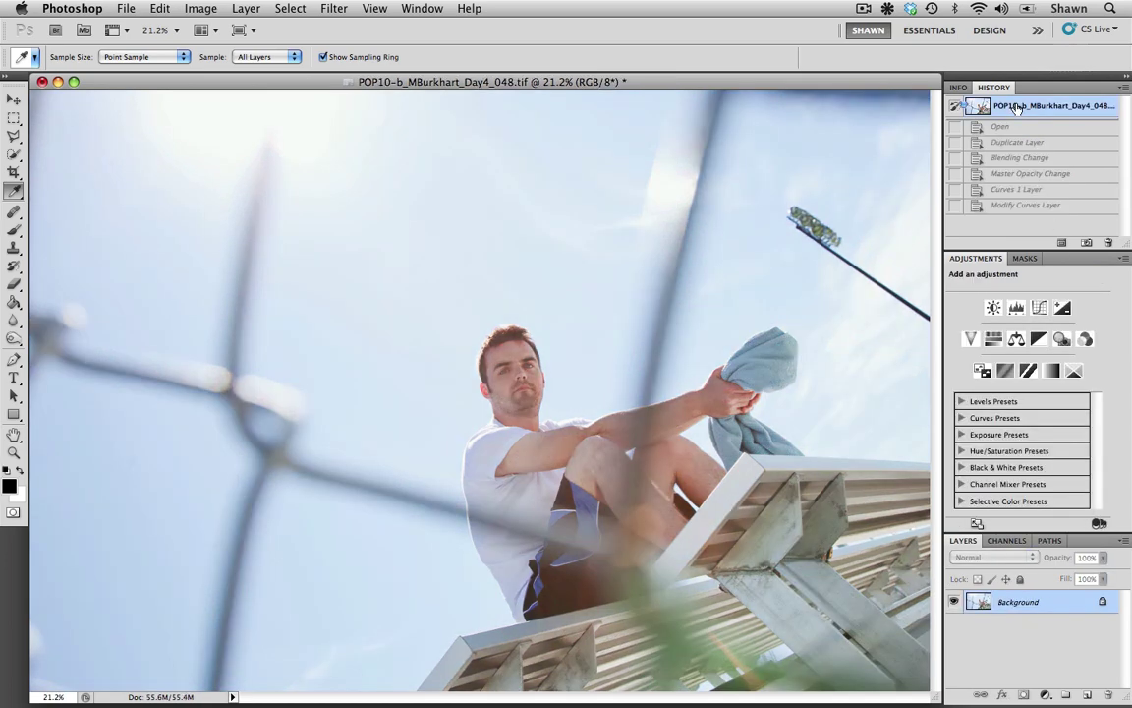
key("super+z")
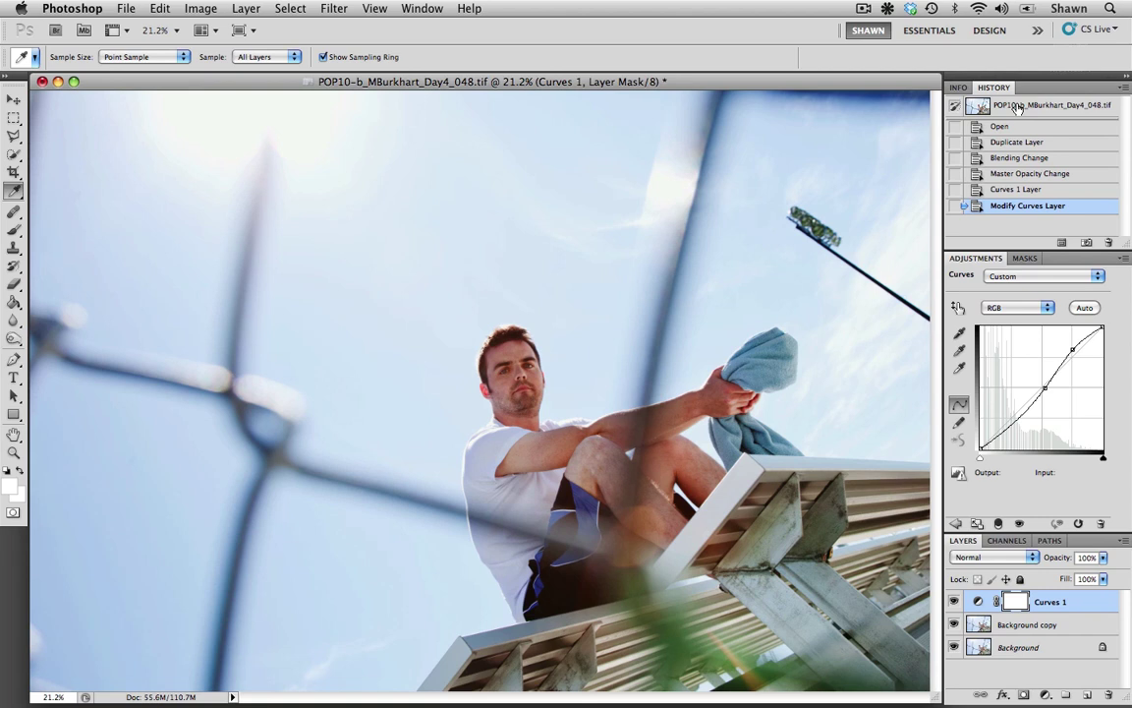
Flatten the image into a single Background layer.
left_click(1125, 542)
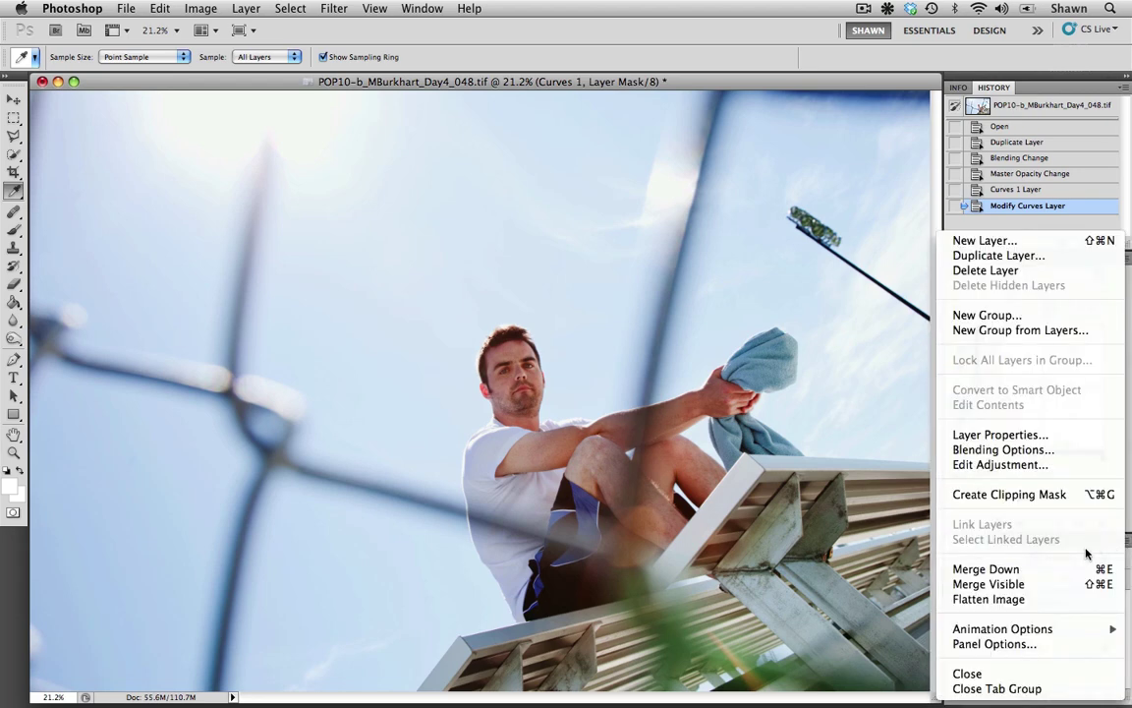
left_click(1050, 598)
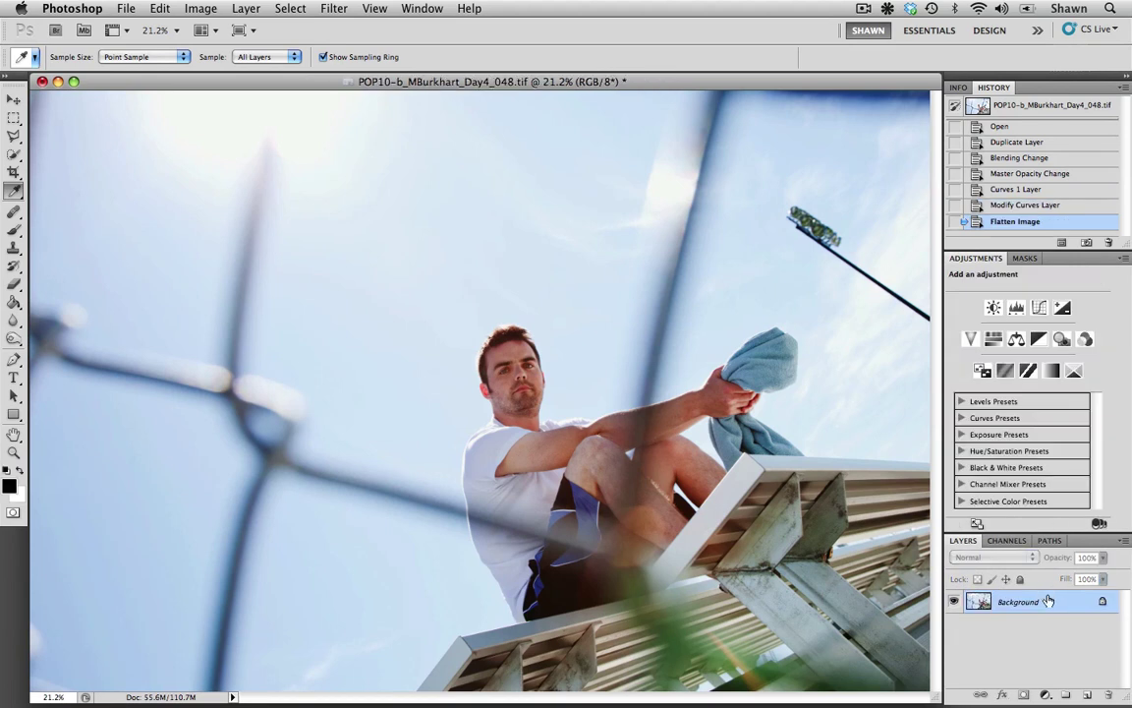